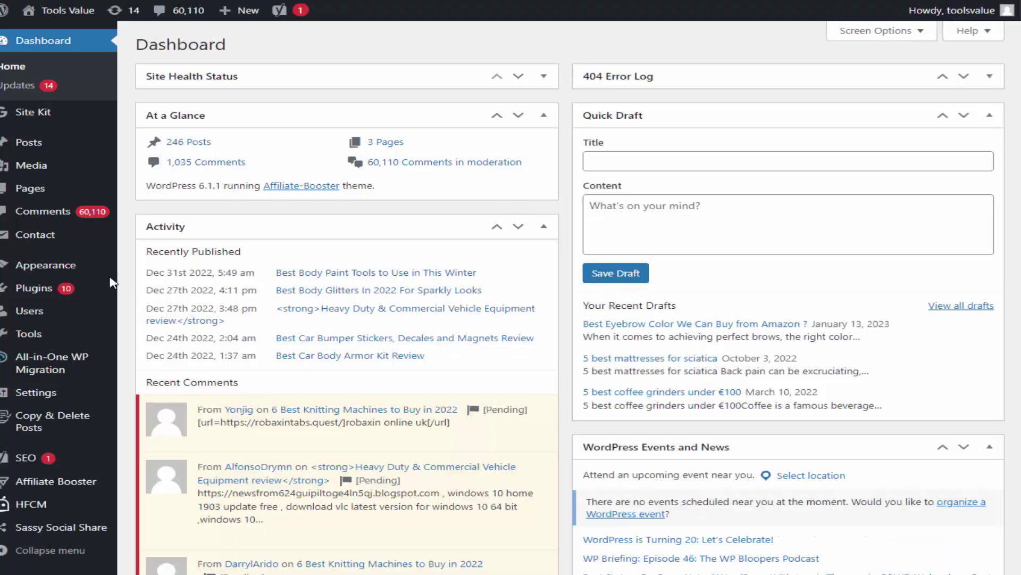
Search the theme directory for "generate" and activate the GeneratePress theme
{"action": "mouse_move", "coordinate": [82, 274]}
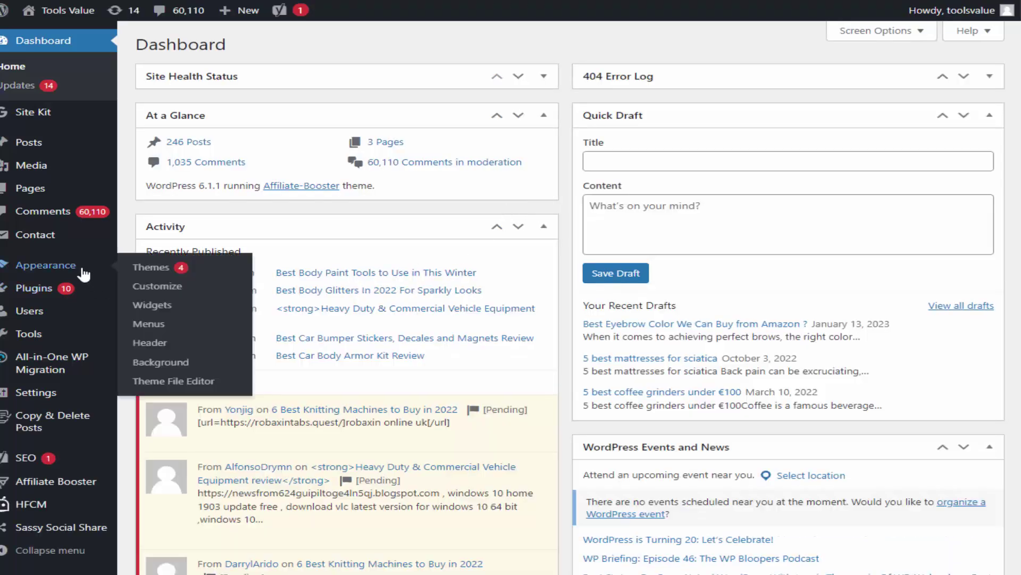
{"action": "left_click", "coordinate": [159, 273]}
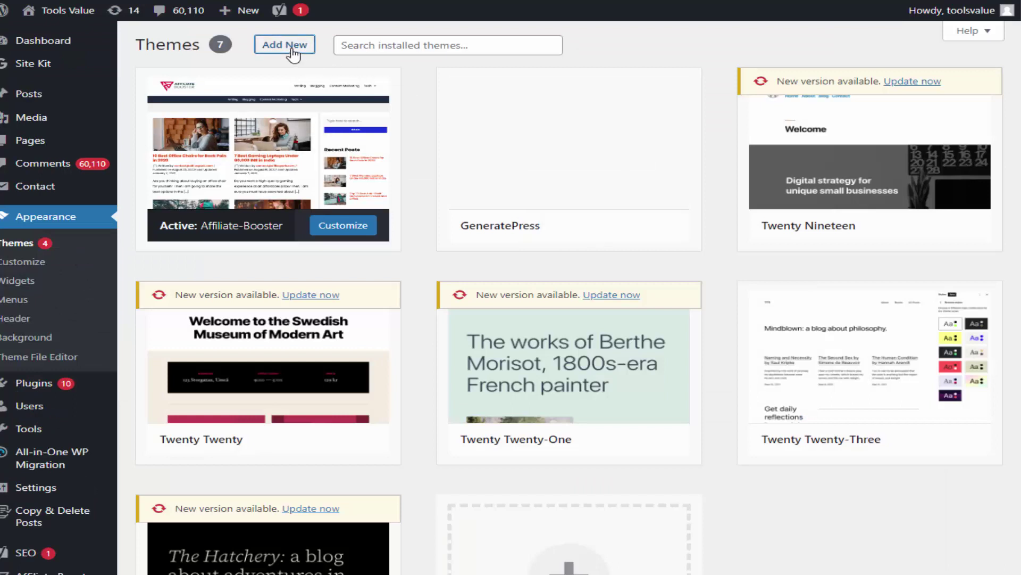
{"action": "left_click", "coordinate": [291, 48]}
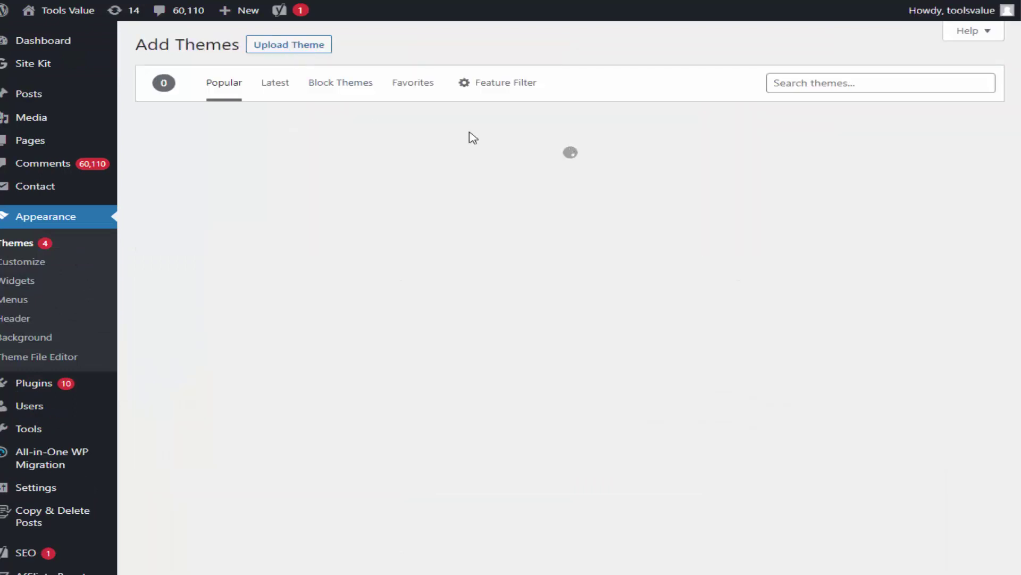
{"action": "left_click", "coordinate": [868, 82]}
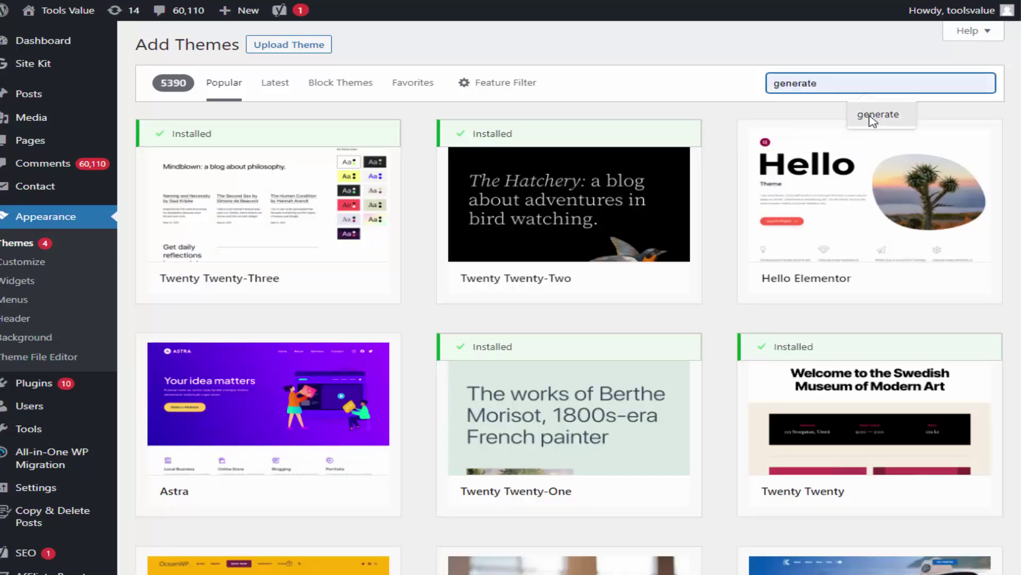
{"action": "left_click", "coordinate": [873, 119]}
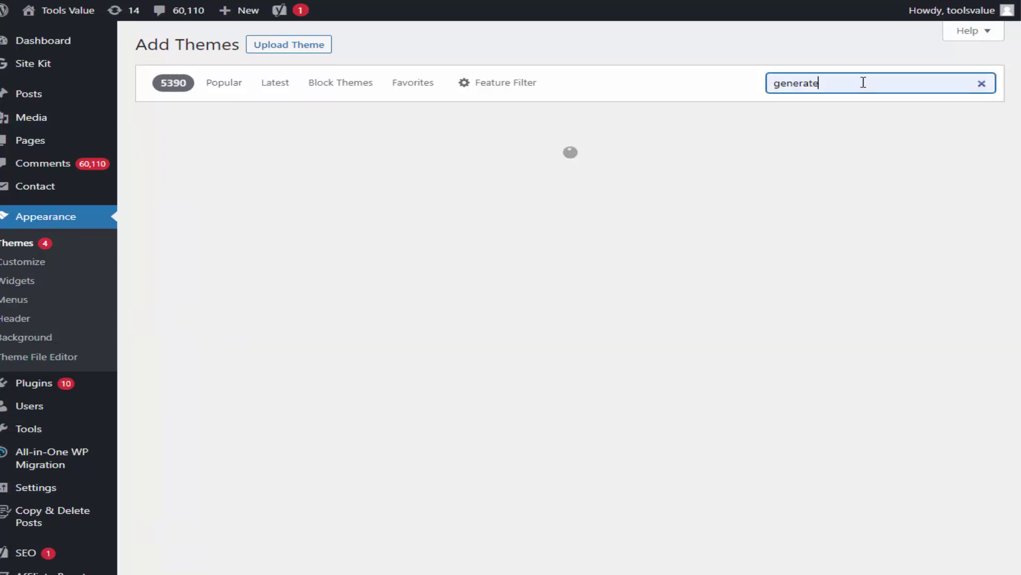
{"action": "mouse_move", "coordinate": [335, 174]}
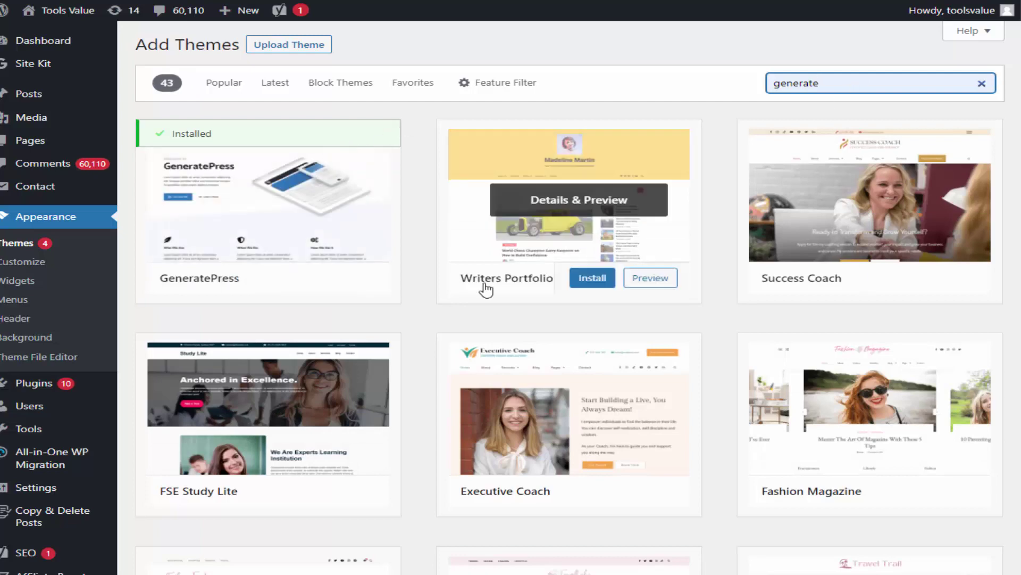
{"action": "left_click", "coordinate": [297, 169]}
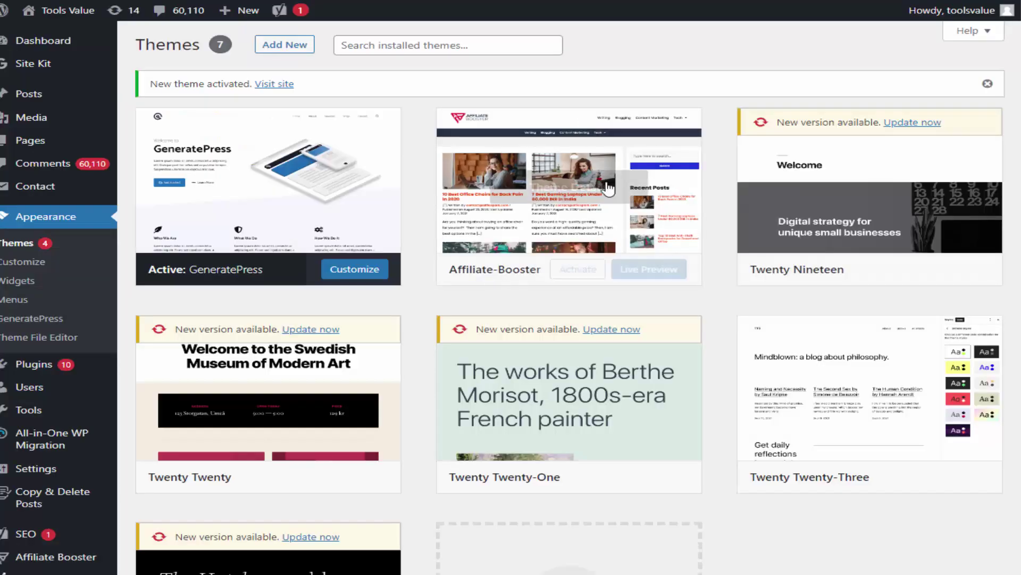
Open the live site in a separate tab and examine its front page with the new theme
{"action": "mouse_move", "coordinate": [53, 10]}
{"action": "right_click", "coordinate": [50, 33]}
{"action": "left_click", "coordinate": [74, 40]}
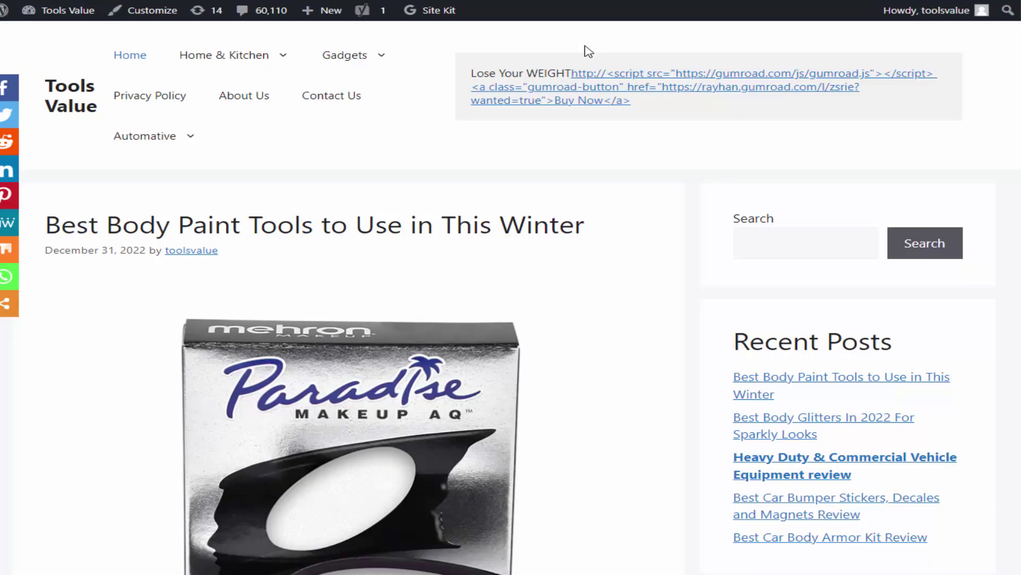
{"action": "scroll", "coordinate": [506, 233], "scroll_direction": "down", "scroll_amount": 3}
{"action": "scroll", "coordinate": [505, 233], "scroll_direction": "up", "scroll_amount": 2}
{"action": "scroll", "coordinate": [505, 233], "scroll_direction": "up", "scroll_amount": 2}
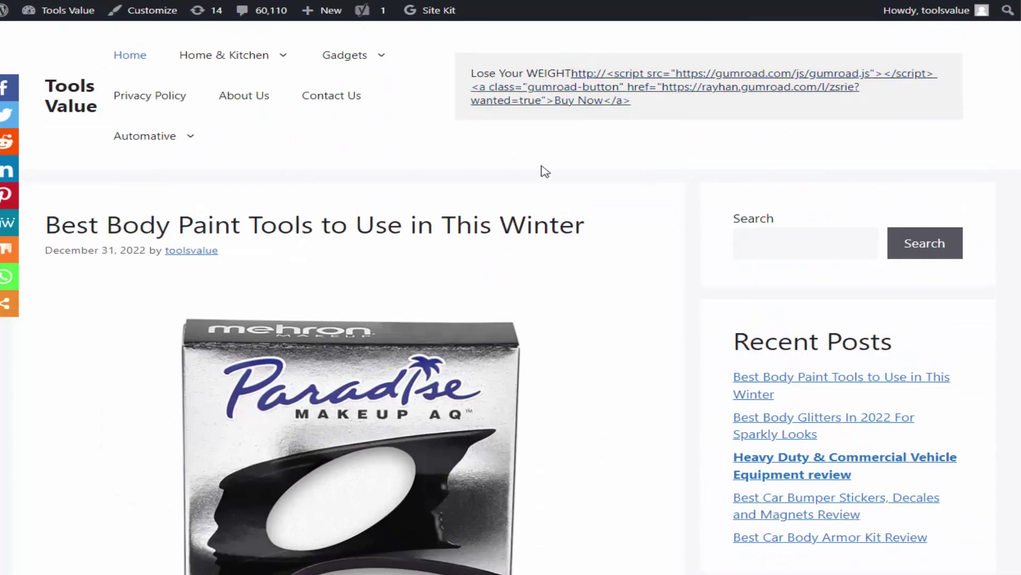
{"action": "scroll", "coordinate": [570, 216], "scroll_direction": "down", "scroll_amount": 10}
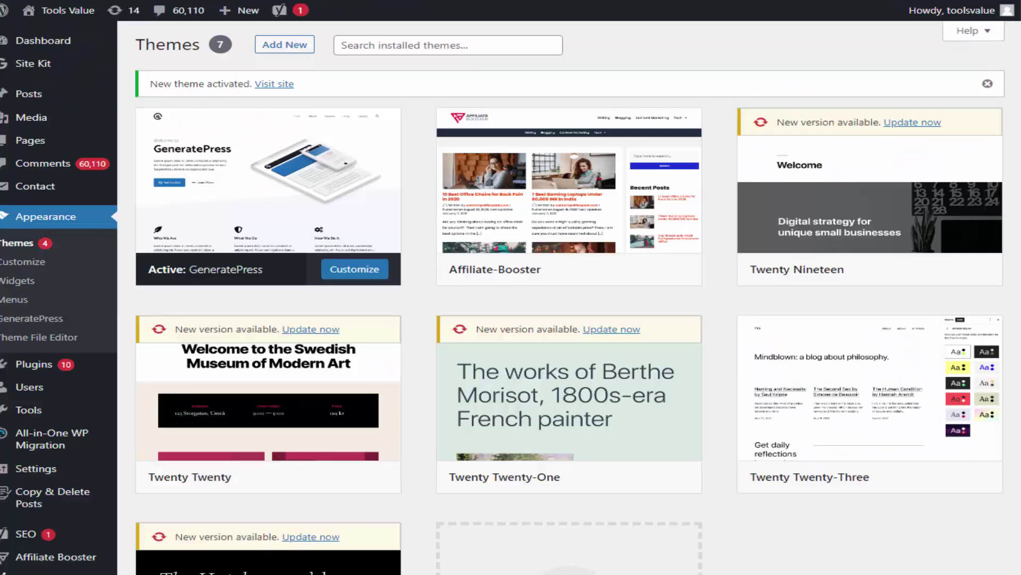
Upload the plugin archive "gp-premium.2.2.2 bought new", install it and activate the plugin
{"action": "mouse_move", "coordinate": [58, 365]}
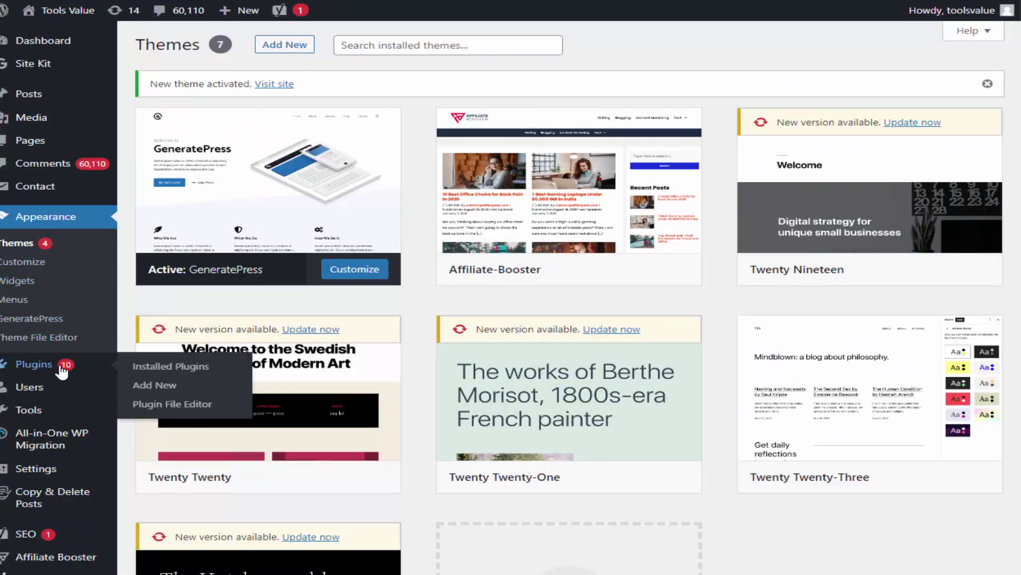
{"action": "left_click", "coordinate": [153, 387]}
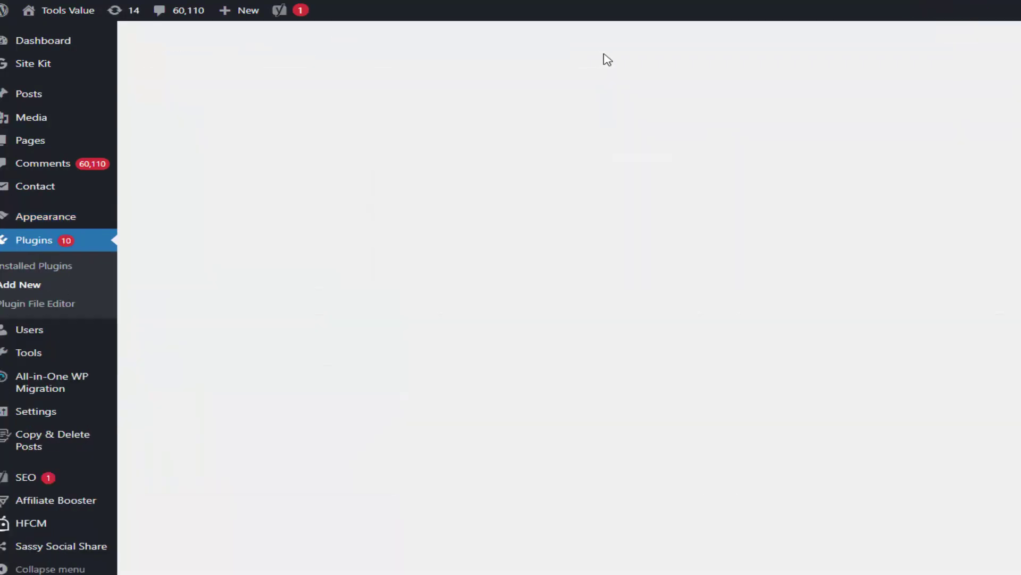
{"action": "left_click", "coordinate": [265, 43]}
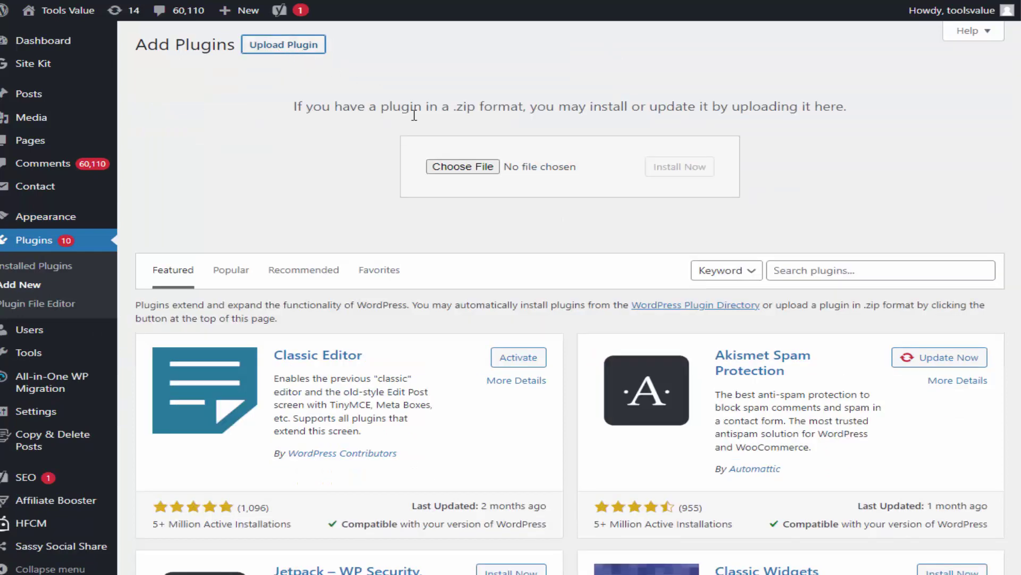
{"action": "left_click", "coordinate": [471, 177]}
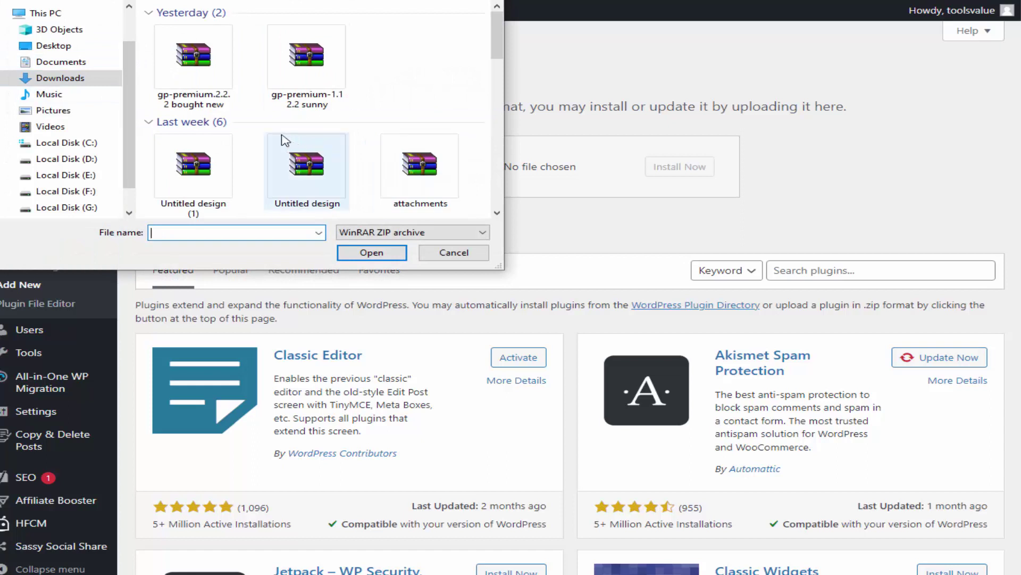
{"action": "double_click", "coordinate": [193, 58]}
{"action": "left_click", "coordinate": [680, 166]}
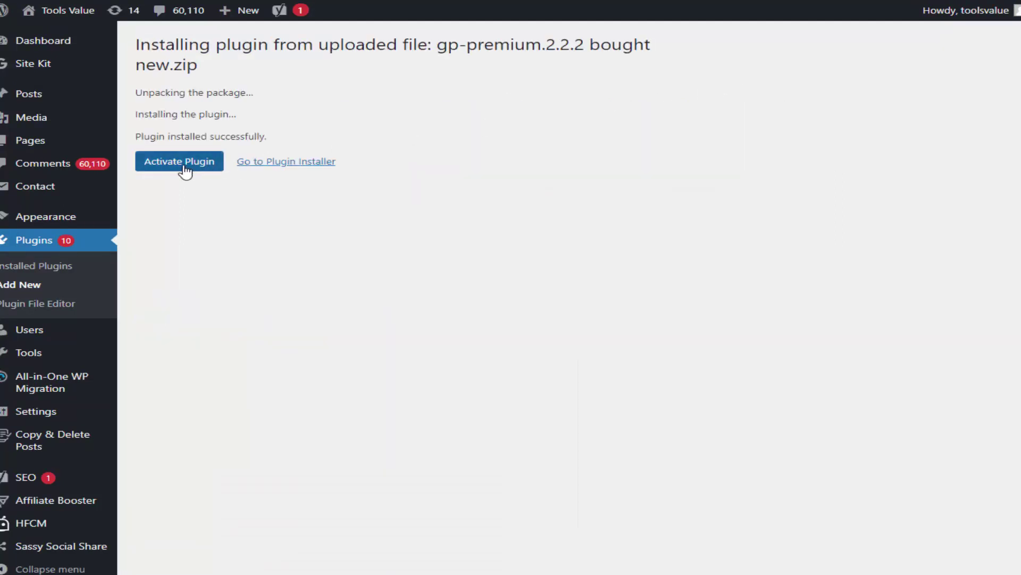
{"action": "left_click", "coordinate": [183, 163]}
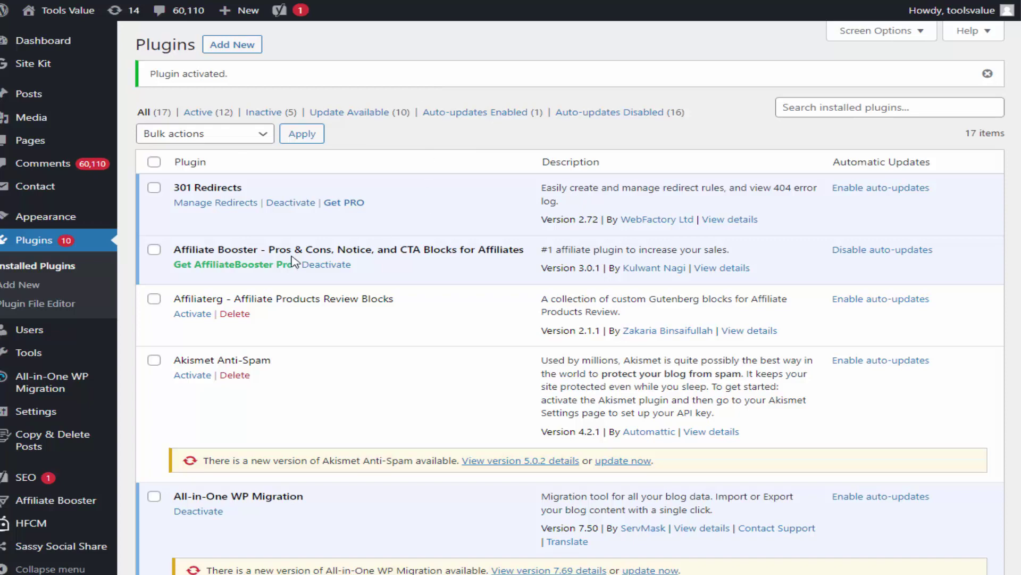
Find GP Premium among the installed plugins and open its configuration page at the license key field
{"action": "scroll", "coordinate": [35, 237], "scroll_direction": "down", "scroll_amount": 3}
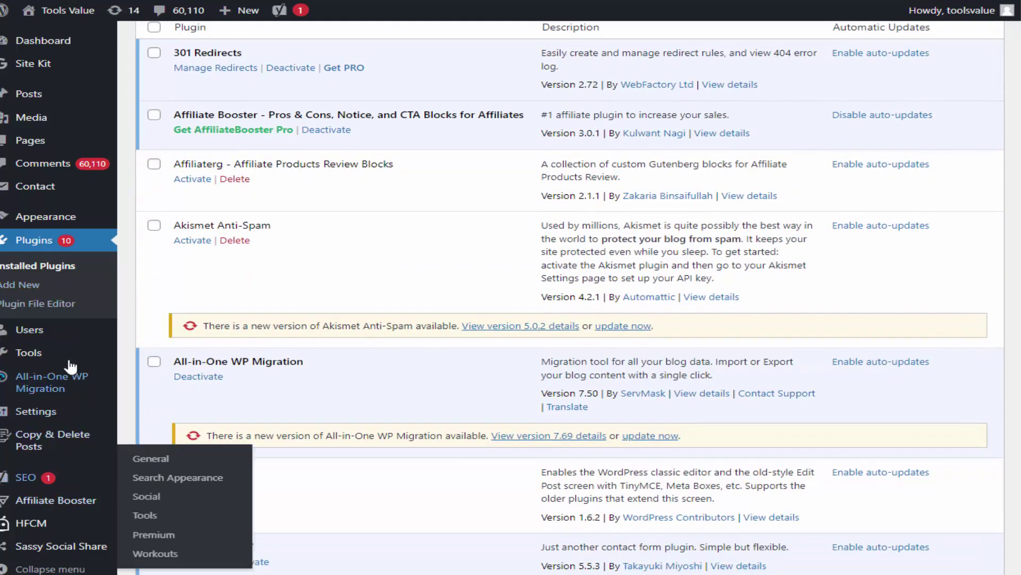
{"action": "mouse_move", "coordinate": [69, 217]}
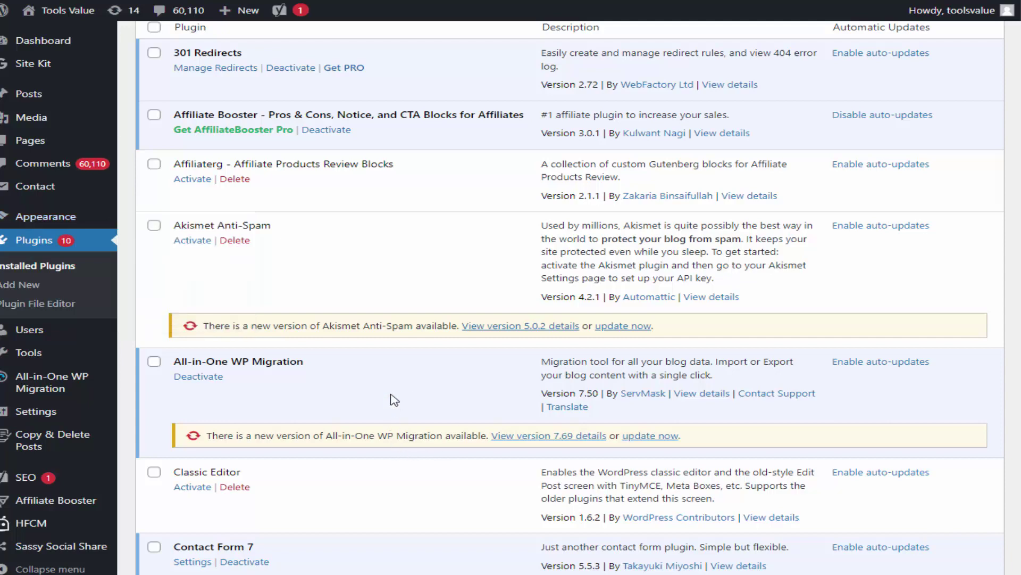
{"action": "scroll", "coordinate": [266, 317], "scroll_direction": "down", "scroll_amount": 4}
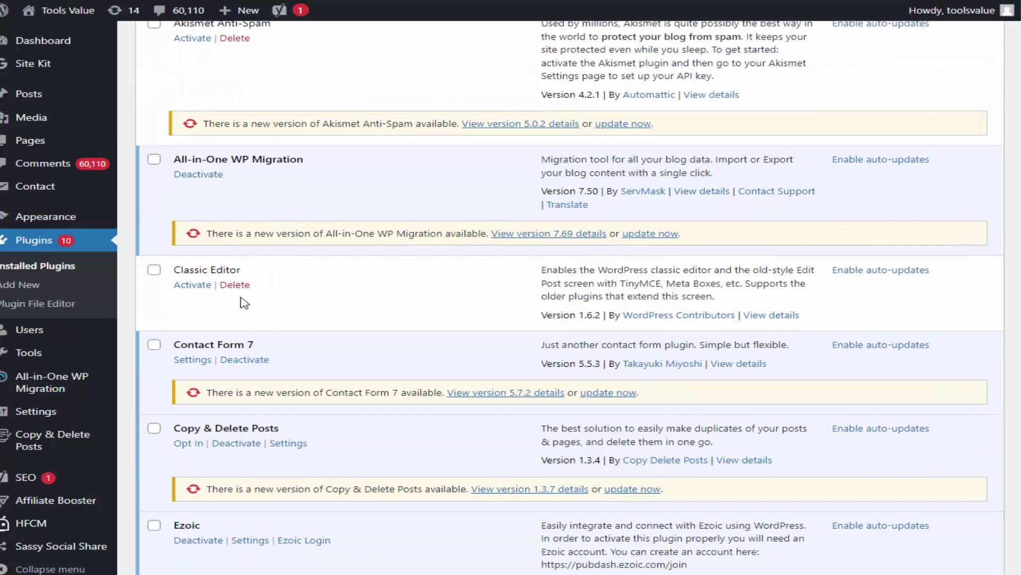
{"action": "scroll", "coordinate": [254, 279], "scroll_direction": "down", "scroll_amount": 3}
{"action": "scroll", "coordinate": [251, 375], "scroll_direction": "down", "scroll_amount": 1}
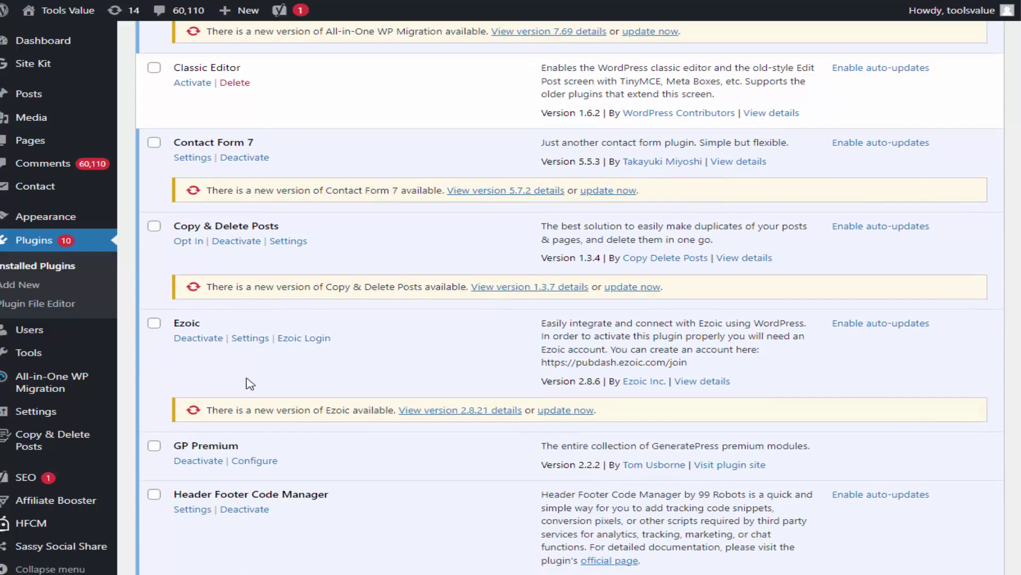
{"action": "left_click", "coordinate": [250, 461]}
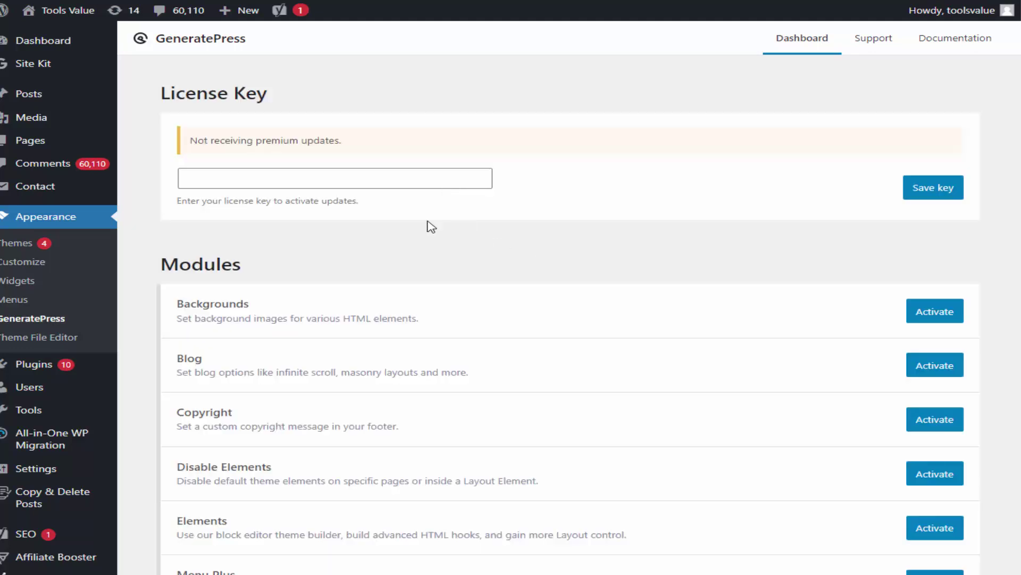
{"action": "left_click", "coordinate": [353, 178]}
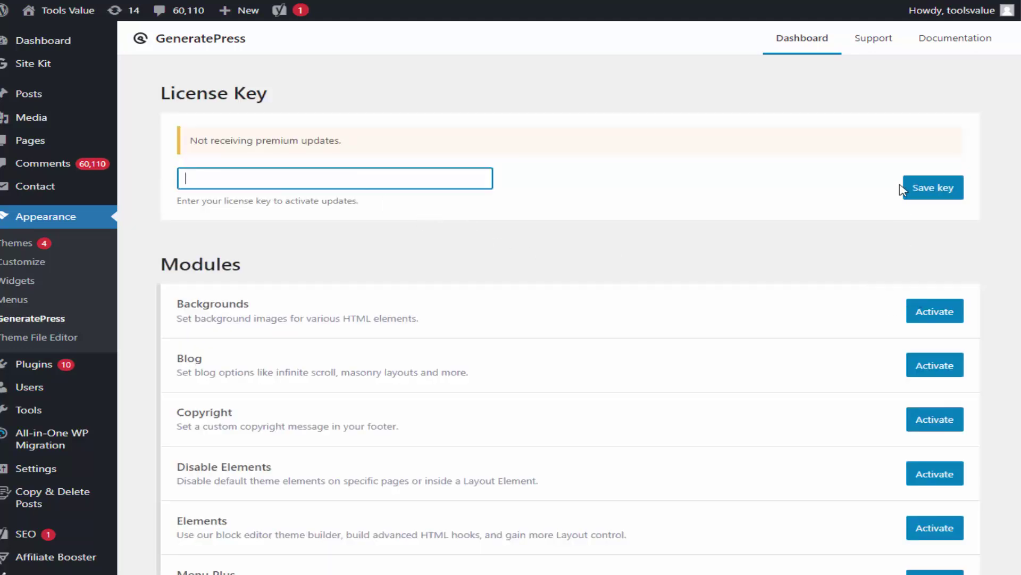
Activate the Backgrounds, Blog, Copyright, Disable Elements and Elements modules of GeneratePress
{"action": "left_click", "coordinate": [930, 318]}
{"action": "scroll", "coordinate": [646, 229], "scroll_direction": "down", "scroll_amount": 3}
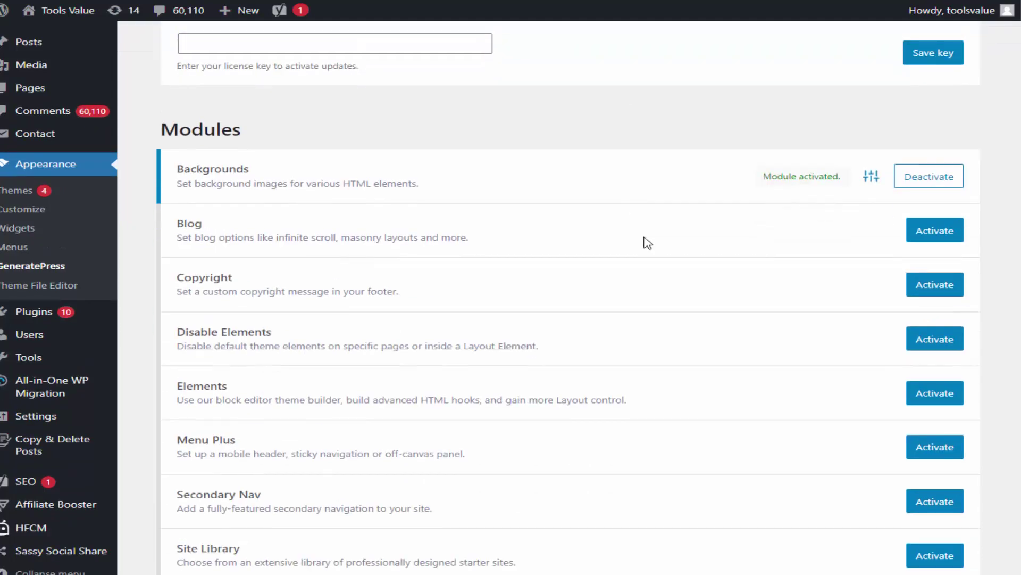
{"action": "left_click", "coordinate": [935, 230]}
{"action": "scroll", "coordinate": [703, 251], "scroll_direction": "down", "scroll_amount": 3}
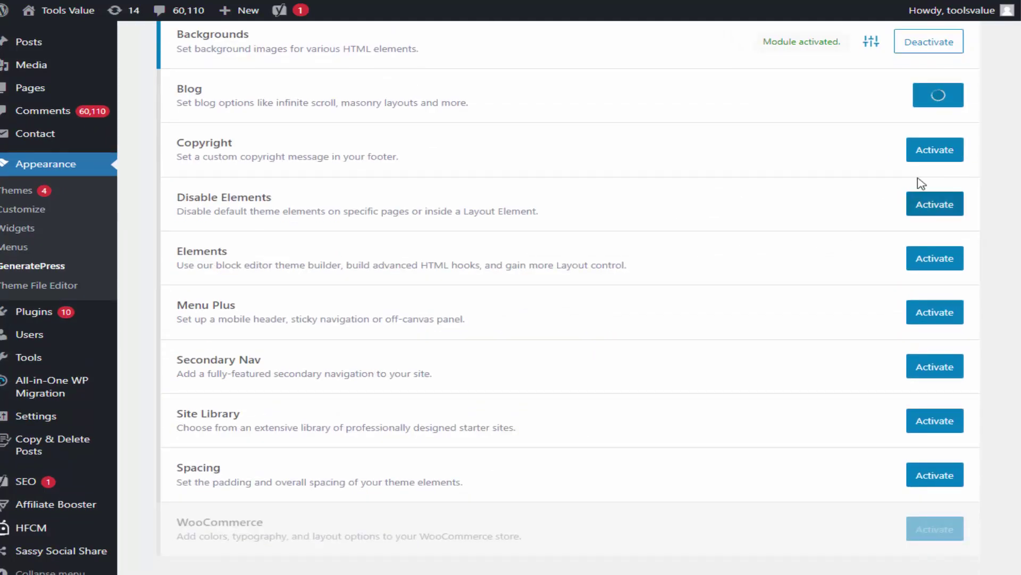
{"action": "left_click", "coordinate": [940, 149]}
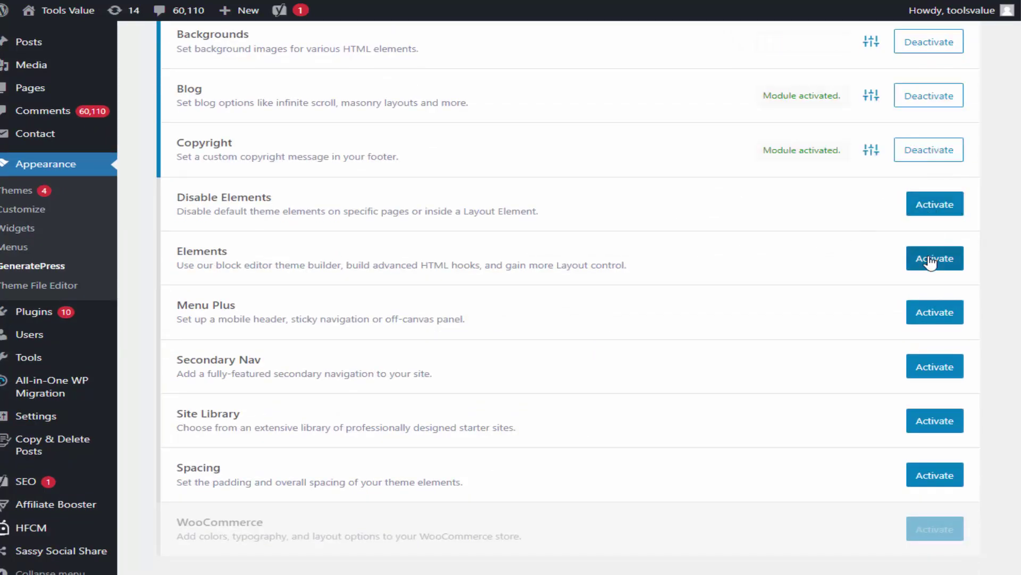
{"action": "left_click", "coordinate": [938, 202]}
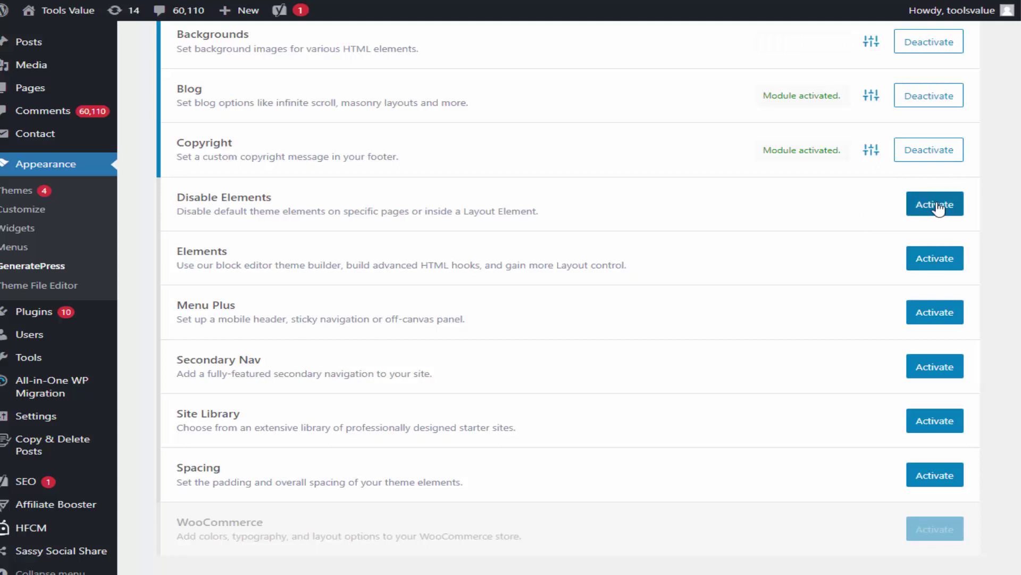
{"action": "left_click", "coordinate": [923, 266]}
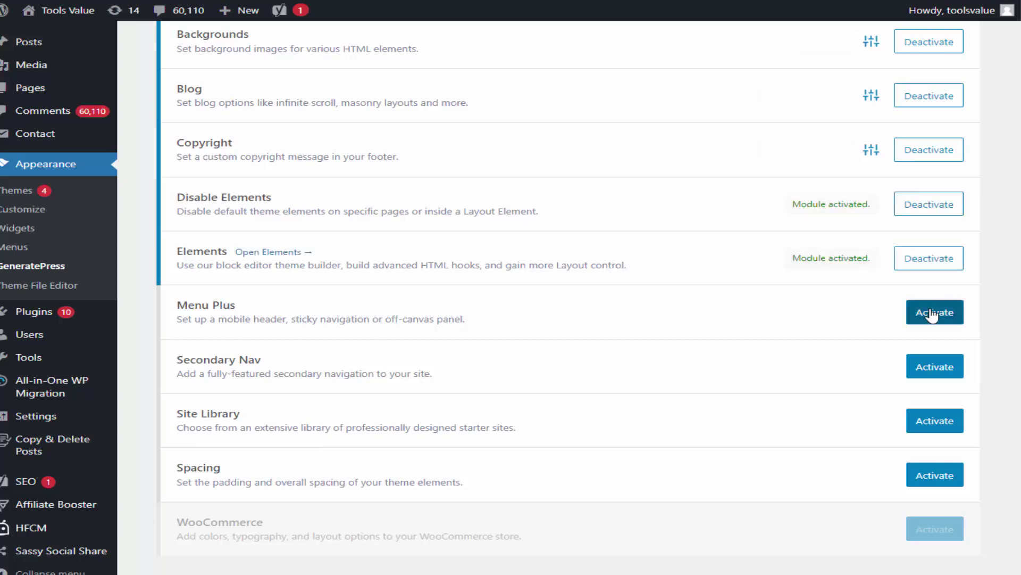
Activate the Menu Plus, Secondary Nav, Site Library and Spacing modules of GeneratePress
{"action": "left_click", "coordinate": [935, 312]}
{"action": "scroll", "coordinate": [729, 251], "scroll_direction": "down", "scroll_amount": 3}
{"action": "left_click", "coordinate": [932, 234]}
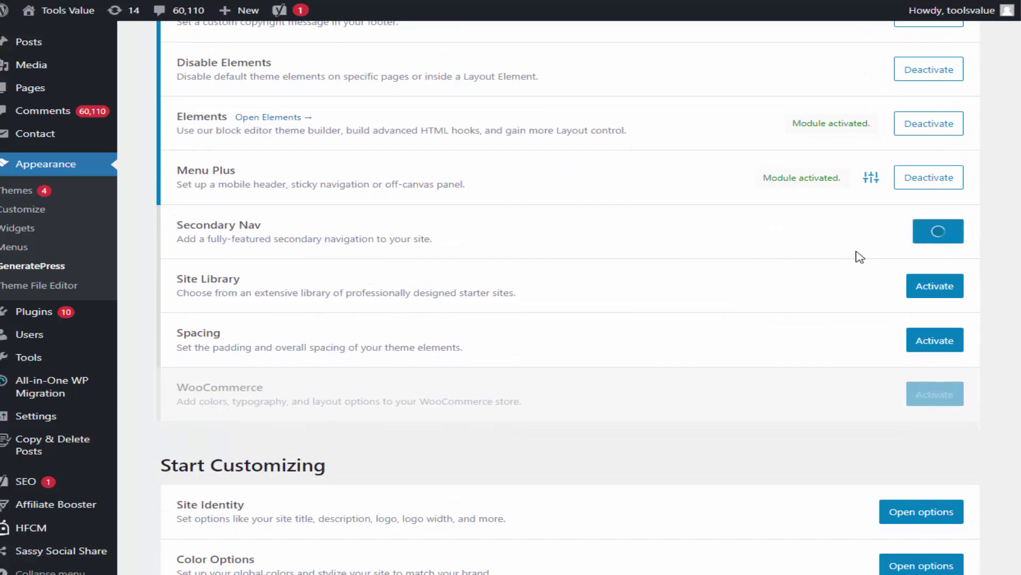
{"action": "left_click", "coordinate": [927, 288]}
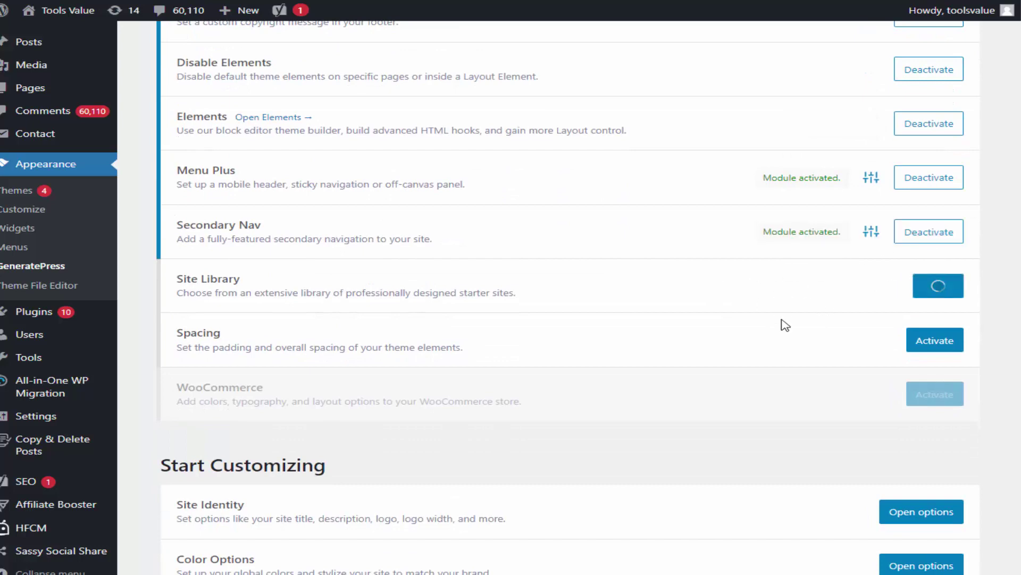
{"action": "left_click", "coordinate": [935, 340]}
{"action": "scroll", "coordinate": [732, 344], "scroll_direction": "down", "scroll_amount": 3}
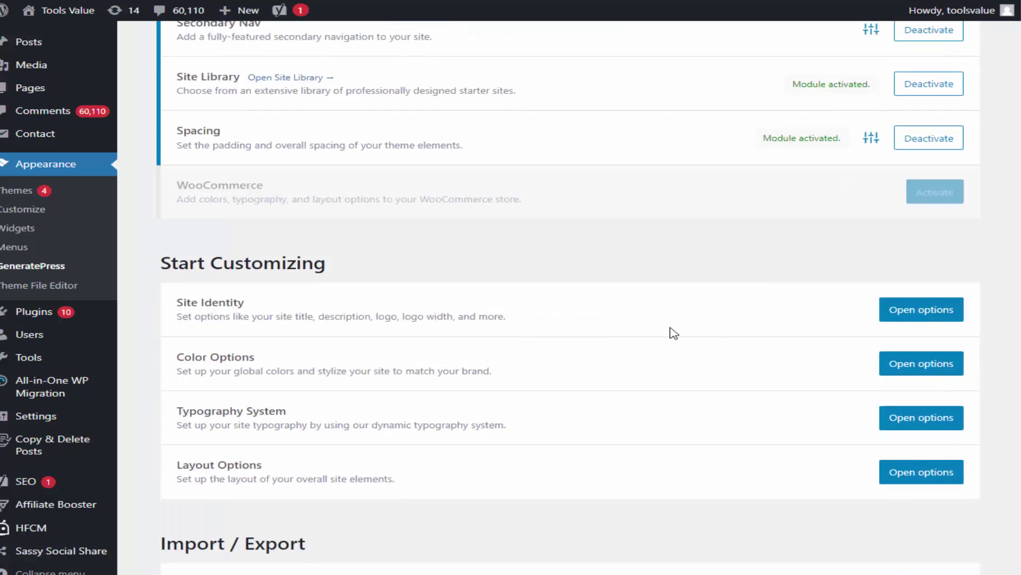
Open the GeneratePress Site Library and browse the available starter site designs
{"action": "scroll", "coordinate": [452, 362], "scroll_direction": "up", "scroll_amount": 3}
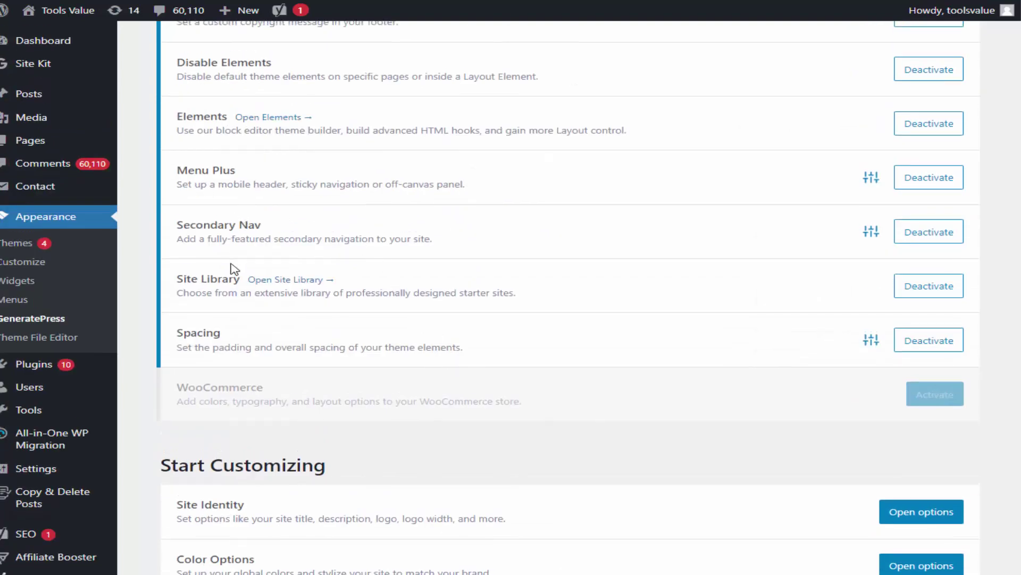
{"action": "left_click", "coordinate": [297, 282]}
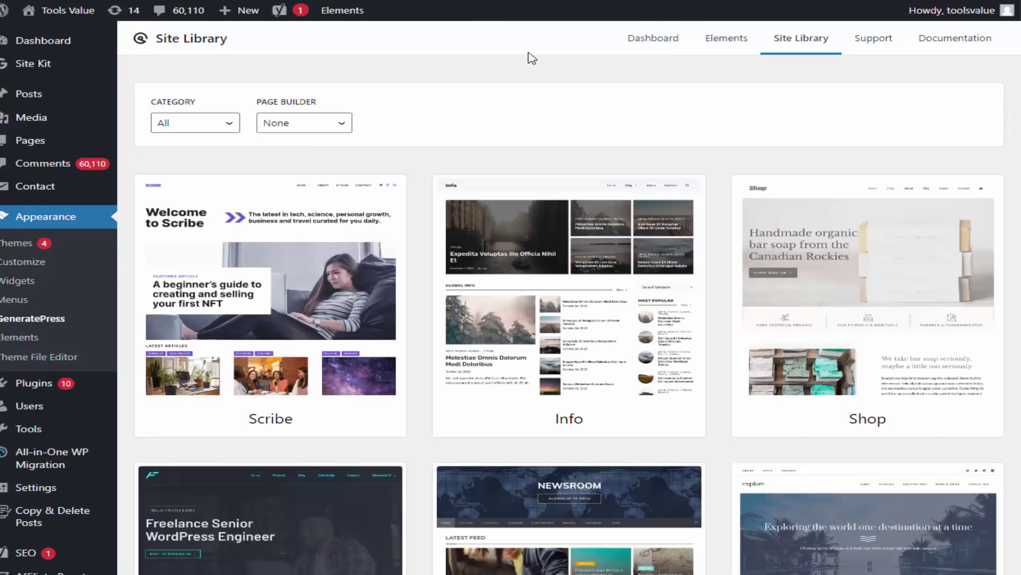
{"action": "scroll", "coordinate": [465, 149], "scroll_direction": "down", "scroll_amount": 5}
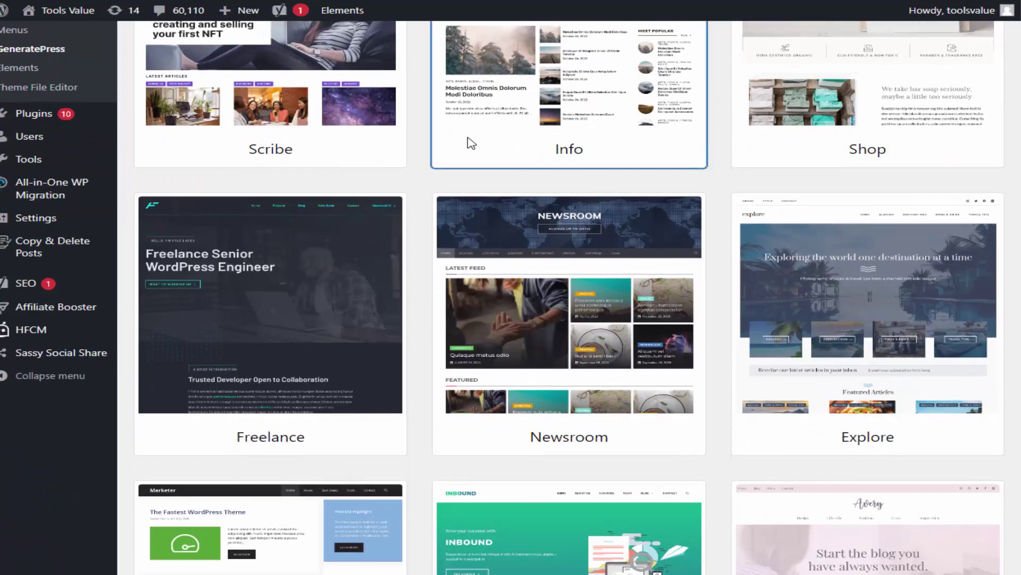
{"action": "scroll", "coordinate": [244, 292], "scroll_direction": "down", "scroll_amount": 6}
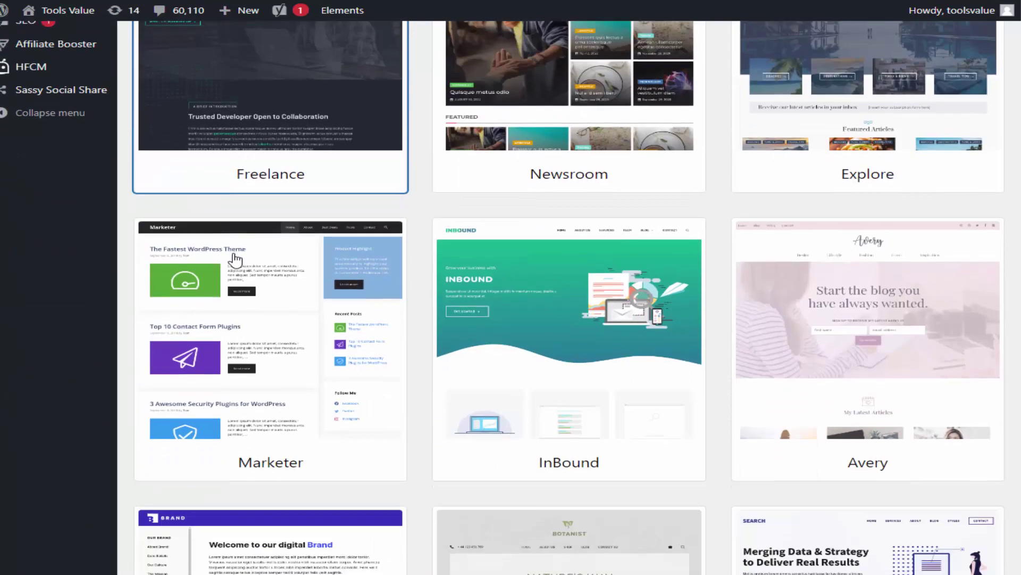
{"action": "scroll", "coordinate": [235, 260], "scroll_direction": "down", "scroll_amount": 16}
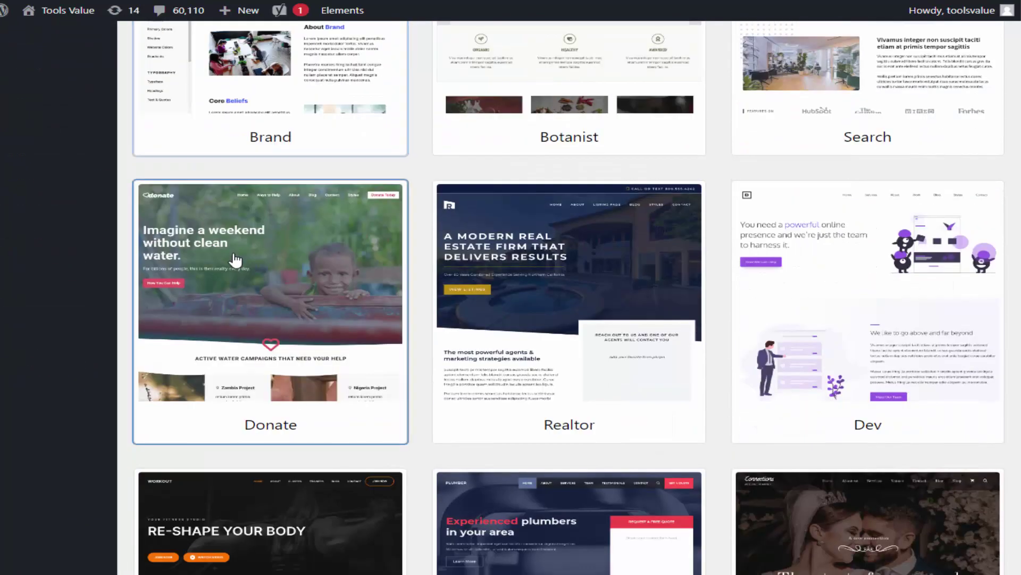
{"action": "scroll", "coordinate": [236, 260], "scroll_direction": "up", "scroll_amount": 20}
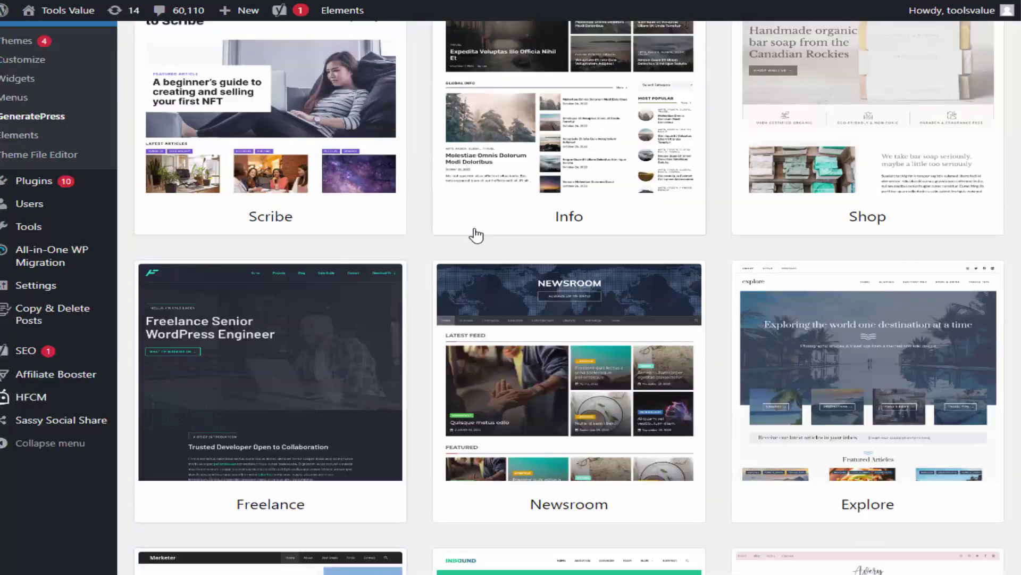
{"action": "scroll", "coordinate": [673, 261], "scroll_direction": "up", "scroll_amount": 4}
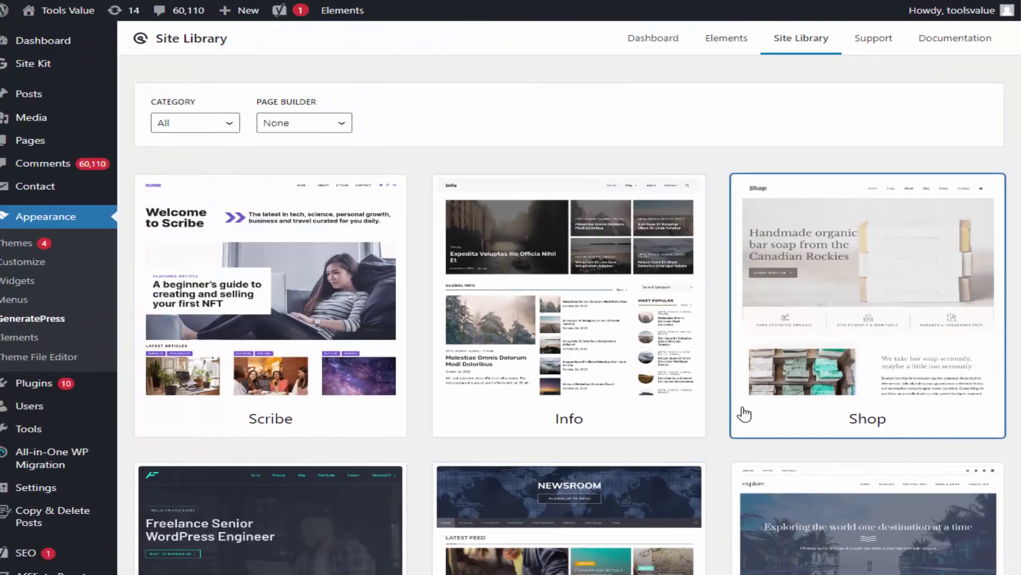
Choose the Info starter site, acknowledge the import notice and begin importing its theme options and demo content
{"action": "left_click", "coordinate": [607, 298]}
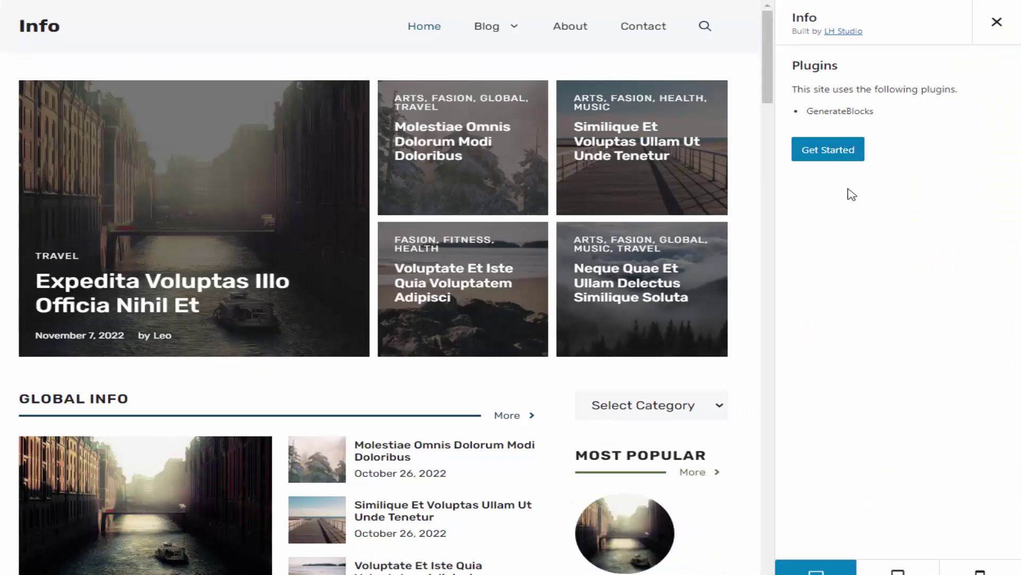
{"action": "left_click", "coordinate": [836, 160]}
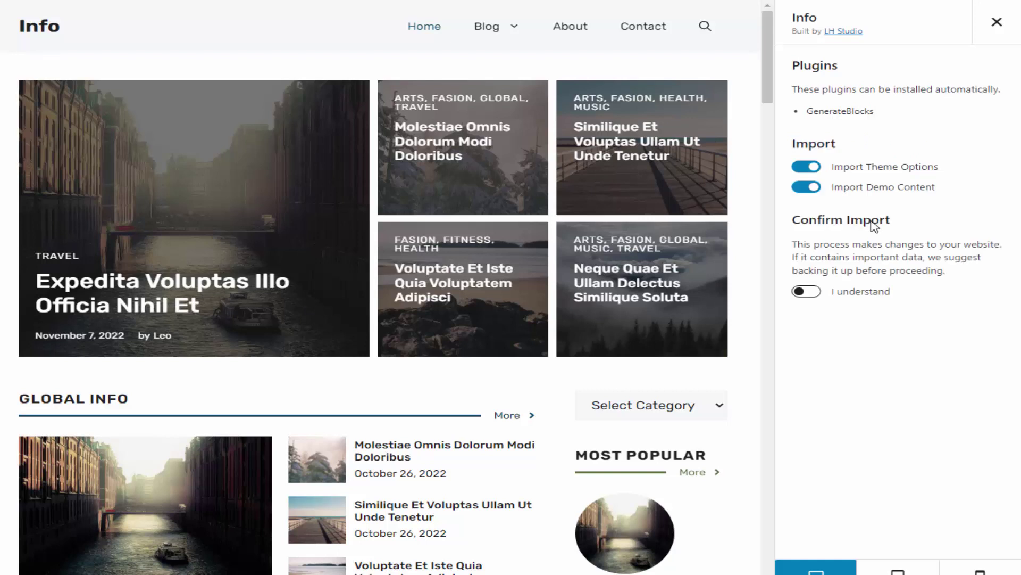
{"action": "left_click", "coordinate": [822, 296]}
{"action": "left_click", "coordinate": [836, 331]}
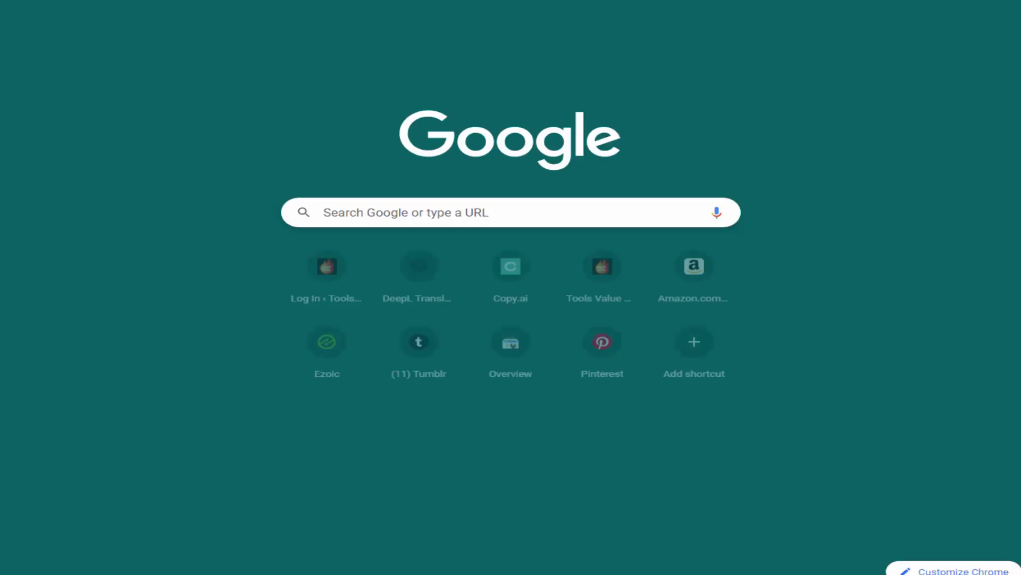
Search the web for "noise remover from the voice" in a new browser page
{"action": "type", "text": "b"}
{"action": "key", "text": "BackSpace"}
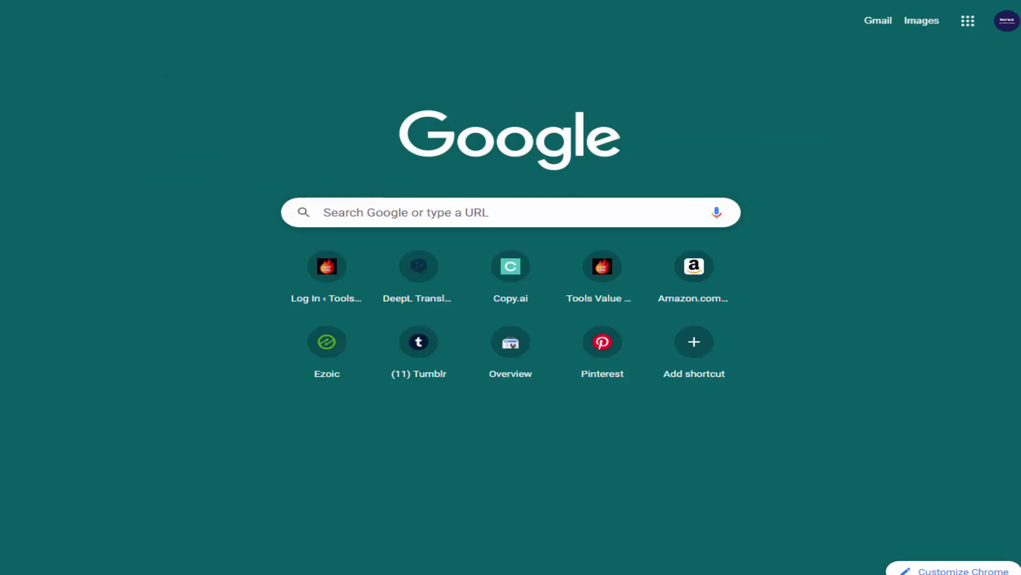
{"action": "type", "text": "noise remov"}
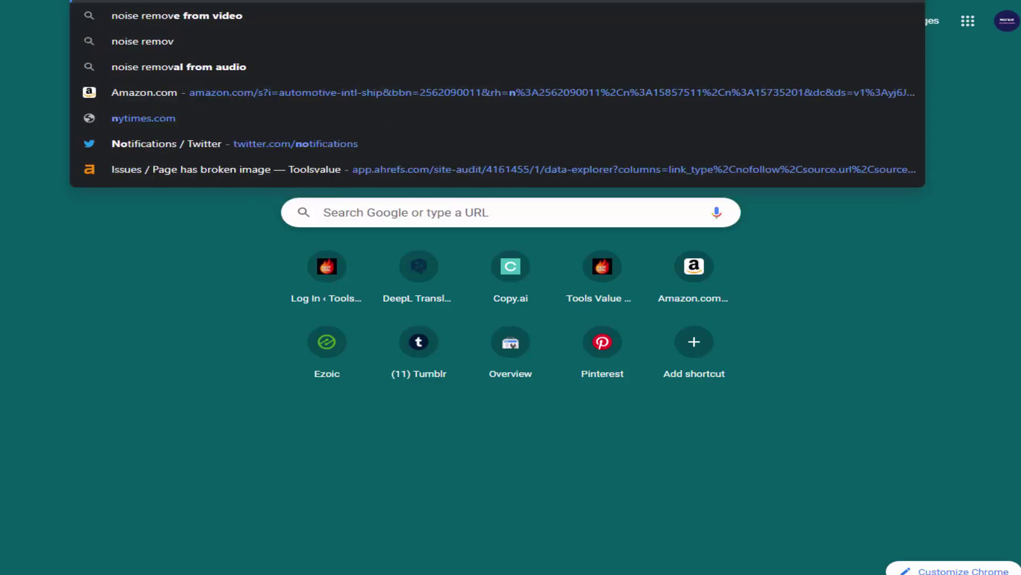
{"action": "type", "text": "er from the"}
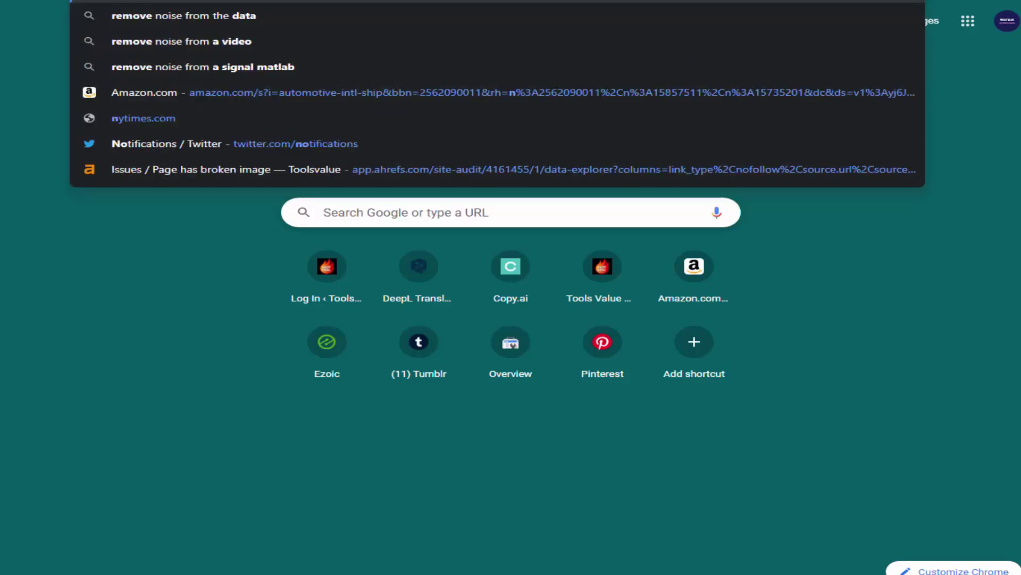
{"action": "type", "text": " voice"}
{"action": "key", "text": "Return"}
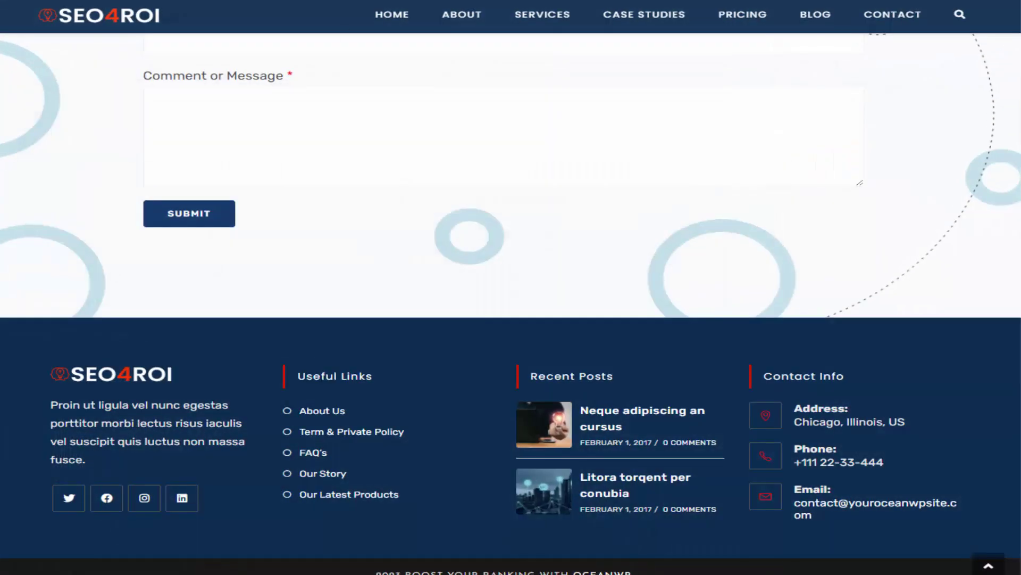
Examine the SEO4ROI demo page, including its contact form, About Us and Why Choose Us sections
{"action": "scroll", "coordinate": [259, 101], "scroll_direction": "up", "scroll_amount": 10}
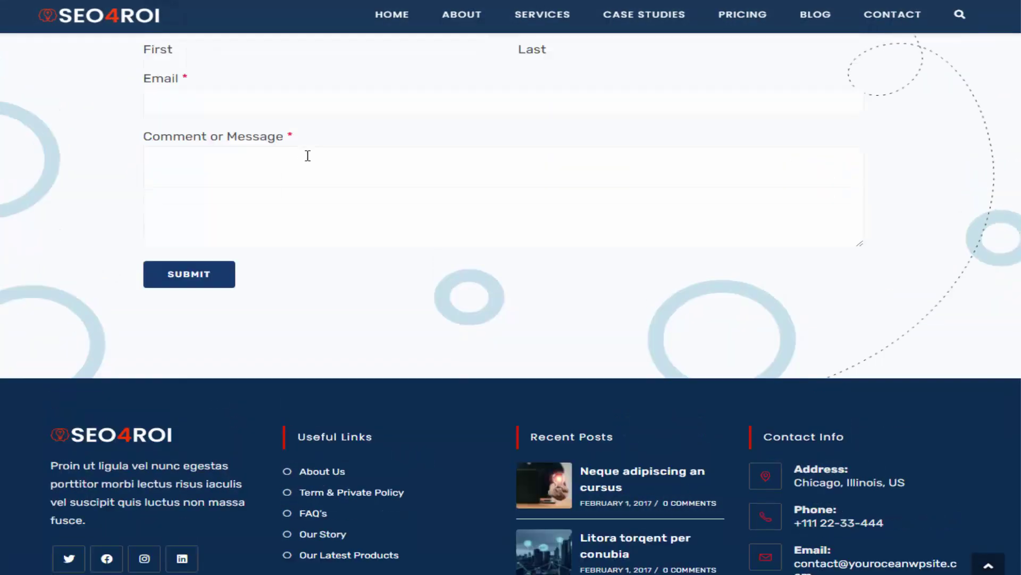
{"action": "scroll", "coordinate": [1016, 483], "scroll_direction": "up", "scroll_amount": 5}
{"action": "scroll", "coordinate": [511, 287], "scroll_direction": "up", "scroll_amount": 15}
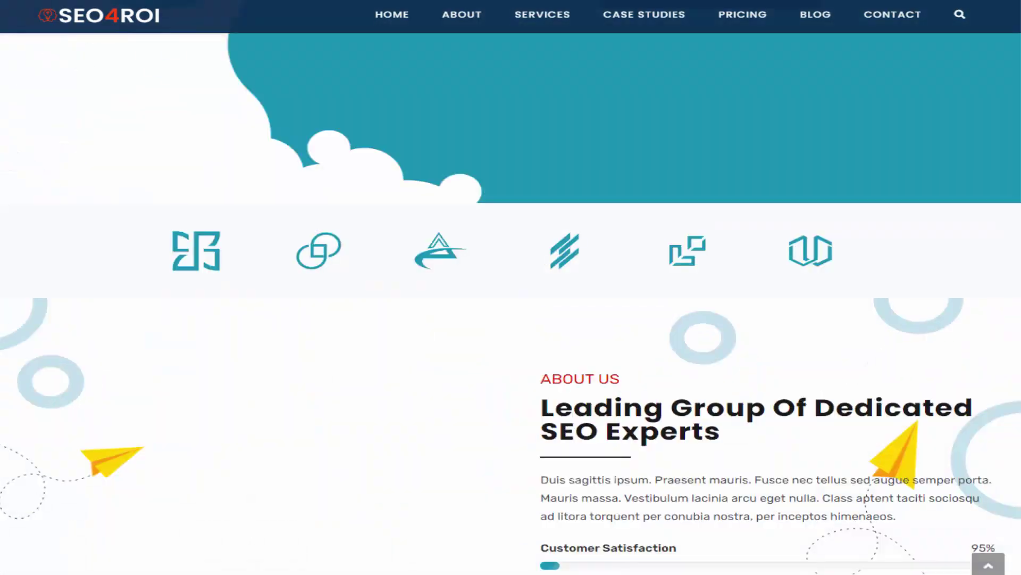
{"action": "scroll", "coordinate": [659, 229], "scroll_direction": "down", "scroll_amount": 2}
{"action": "scroll", "coordinate": [409, 217], "scroll_direction": "down", "scroll_amount": 5}
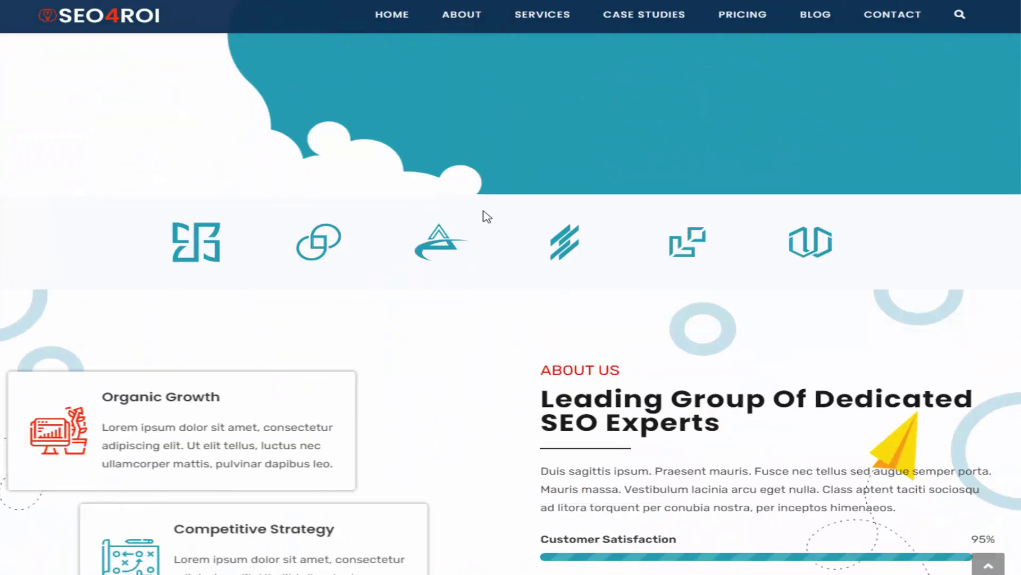
{"action": "scroll", "coordinate": [483, 216], "scroll_direction": "down", "scroll_amount": 9}
{"action": "scroll", "coordinate": [543, 244], "scroll_direction": "down", "scroll_amount": 18}
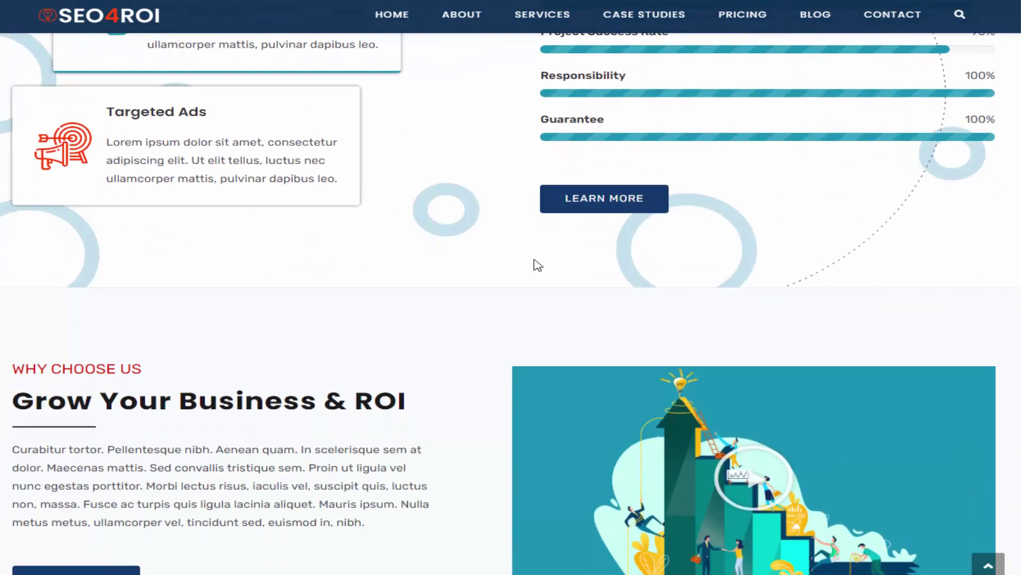
{"action": "scroll", "coordinate": [466, 353], "scroll_direction": "down", "scroll_amount": 20}
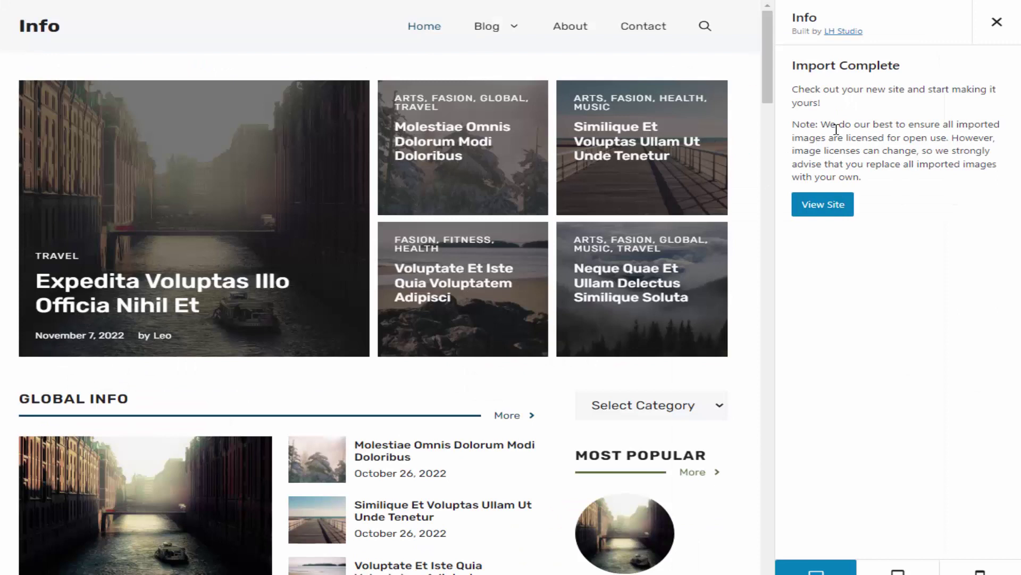
View the site with the imported Info design and review the post sections and sidebar of its home page
{"action": "left_click", "coordinate": [831, 206]}
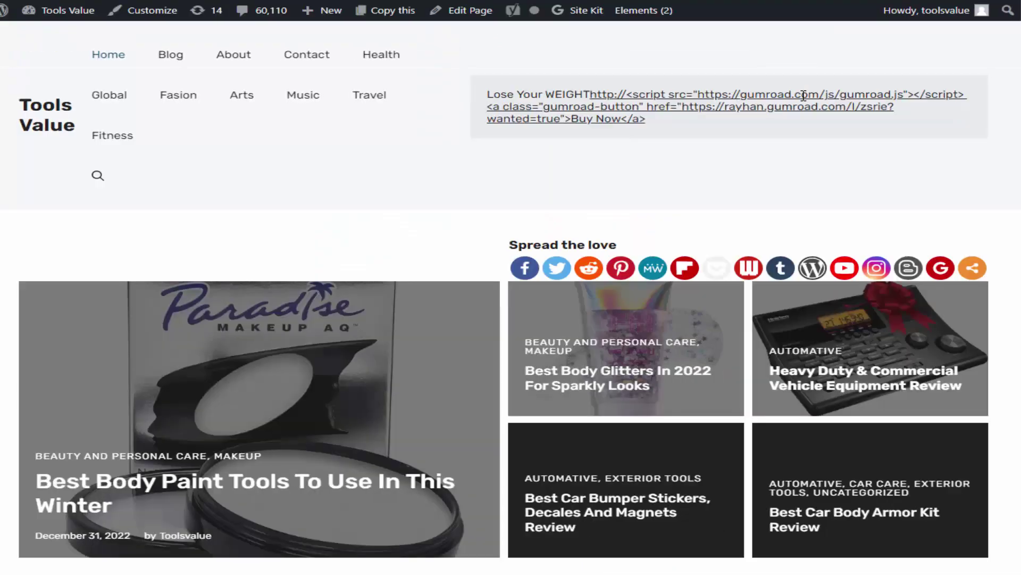
{"action": "scroll", "coordinate": [440, 258], "scroll_direction": "down", "scroll_amount": 4}
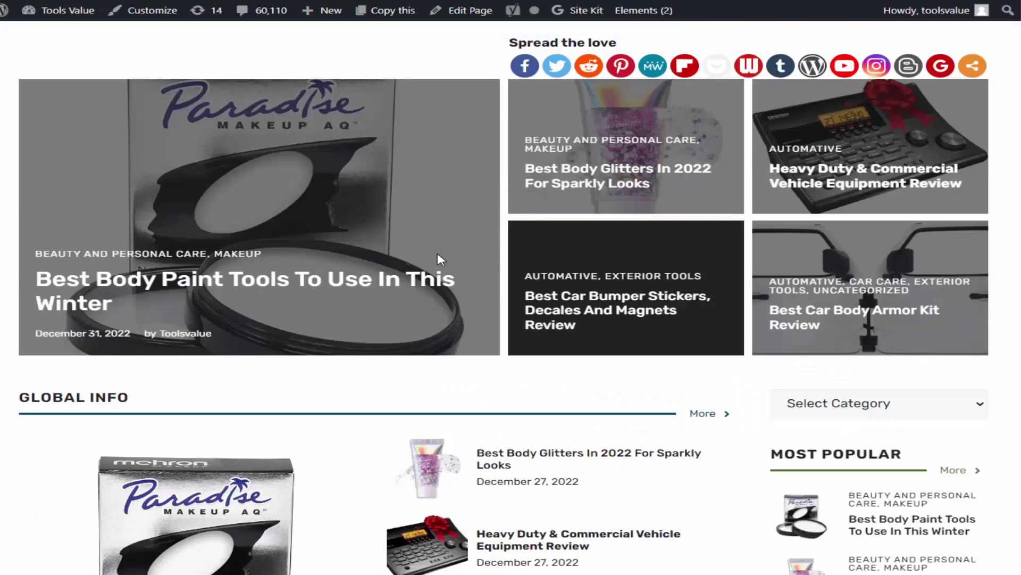
{"action": "scroll", "coordinate": [403, 282], "scroll_direction": "down", "scroll_amount": 4}
{"action": "scroll", "coordinate": [403, 282], "scroll_direction": "down", "scroll_amount": 5}
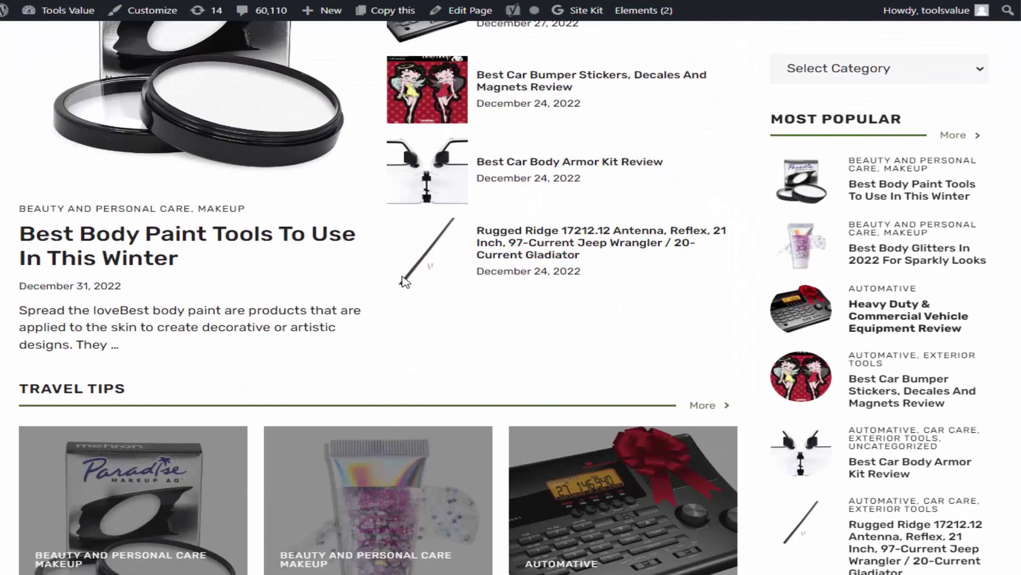